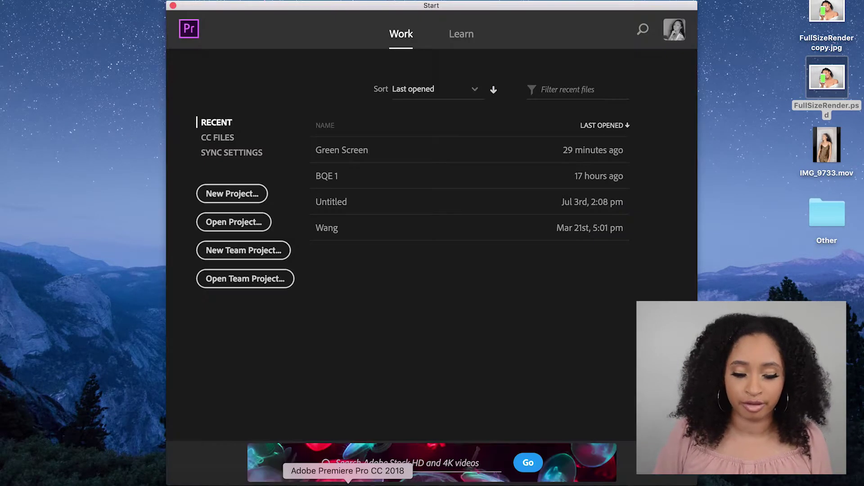
# Step: Create a new empty project named 'Green Screen Tutorial'
pyautogui.click(241, 199)
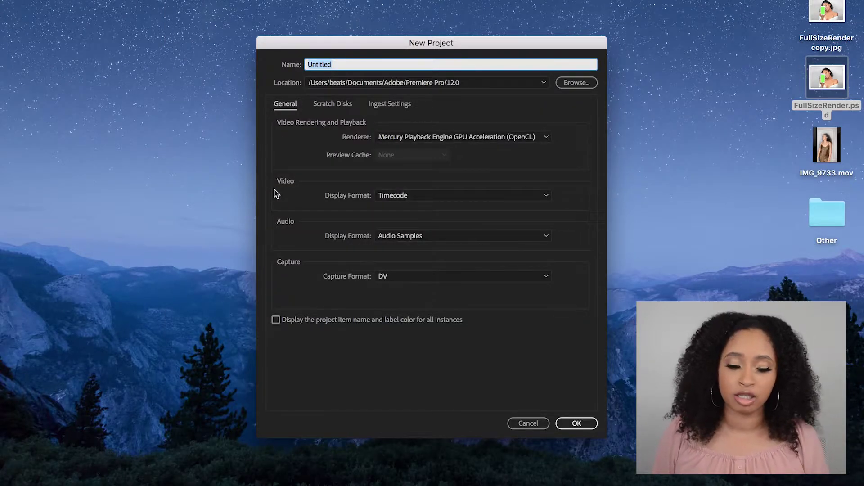
pyautogui.write('Green Screen Tutoria')
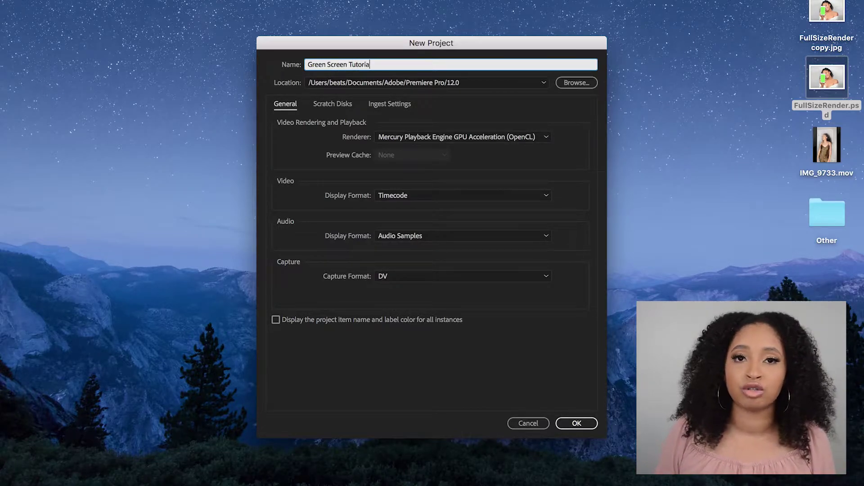
pyautogui.press('Return')
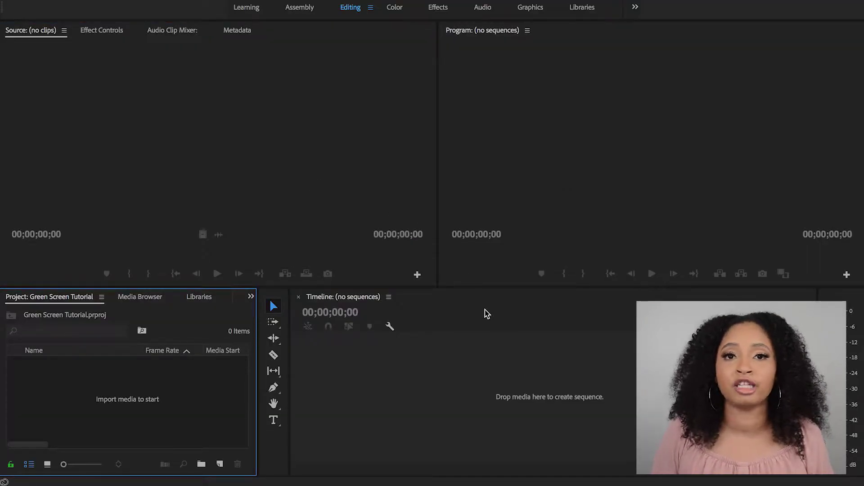
# Step: Import the photo FullSizeRender copy.jpg via File > Import
pyautogui.click(113, 0)
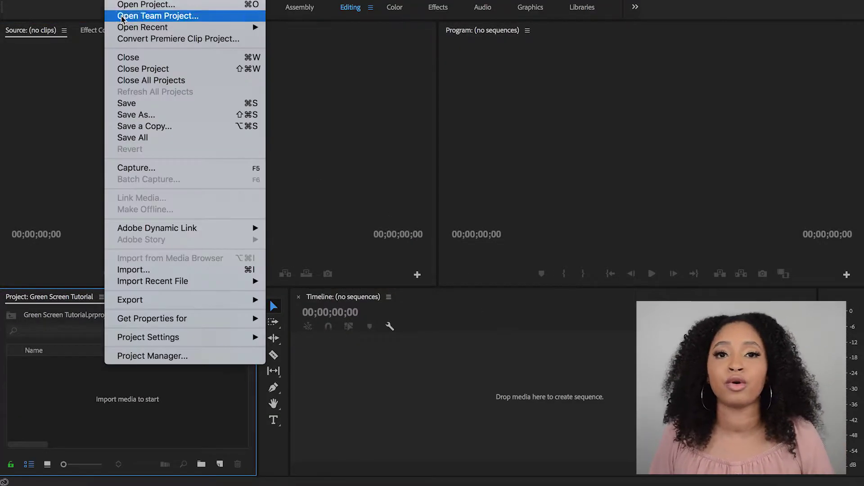
pyautogui.click(178, 271)
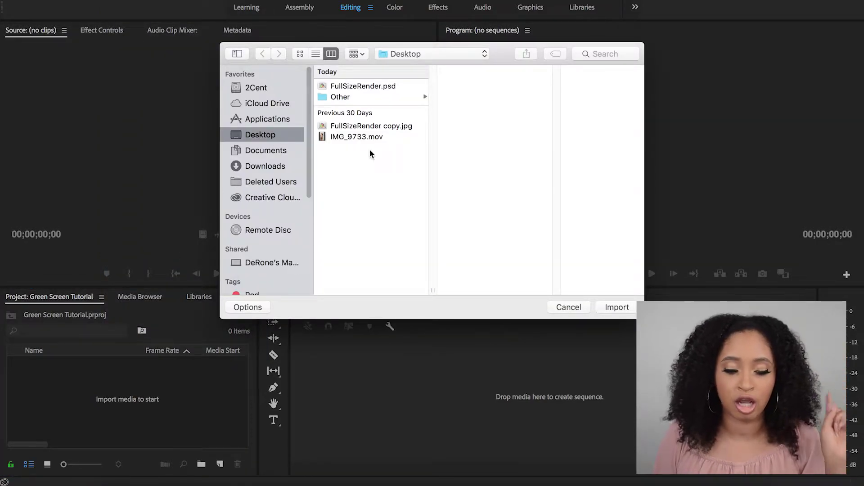
pyautogui.click(373, 126)
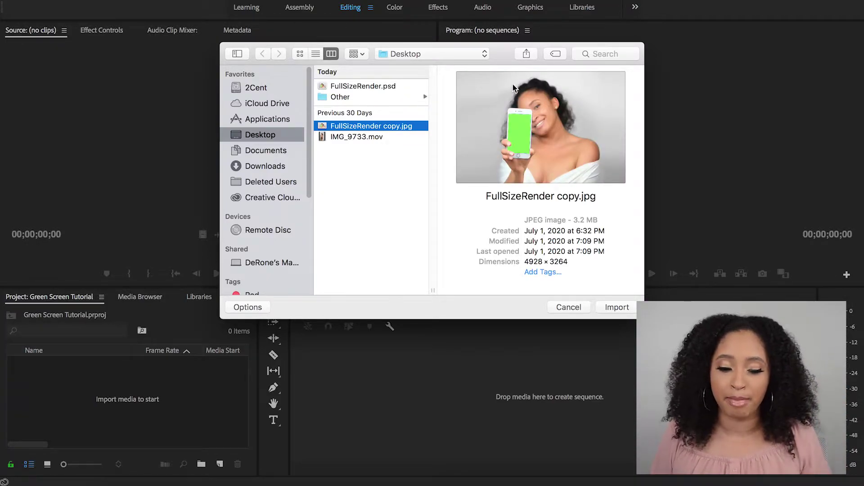
pyautogui.click(616, 307)
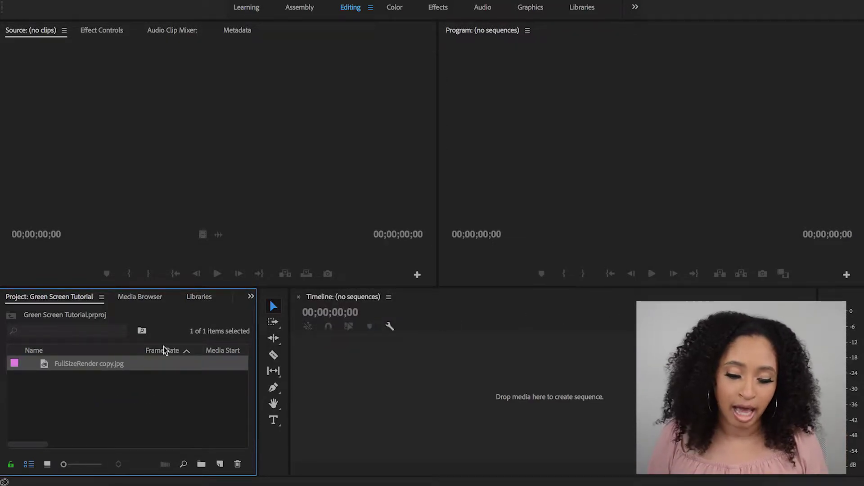
# Step: Preview the imported photo in the Source monitor, then deselect it
pyautogui.click(69, 364)
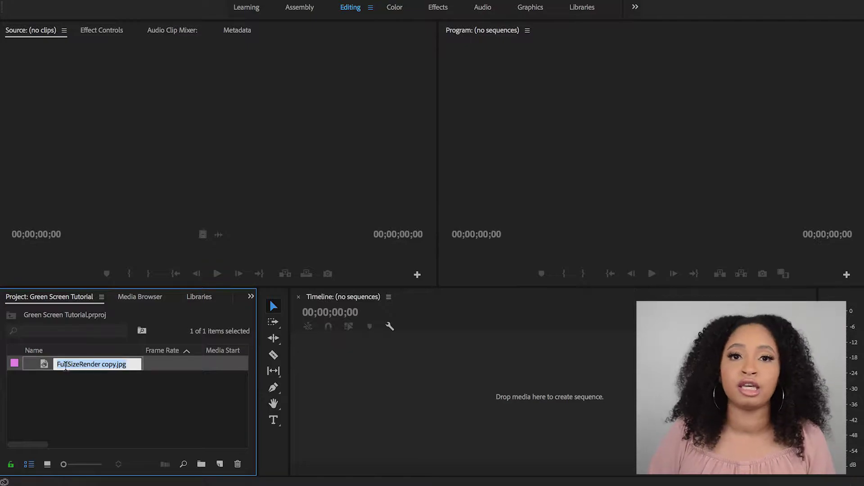
pyautogui.doubleClick(44, 364)
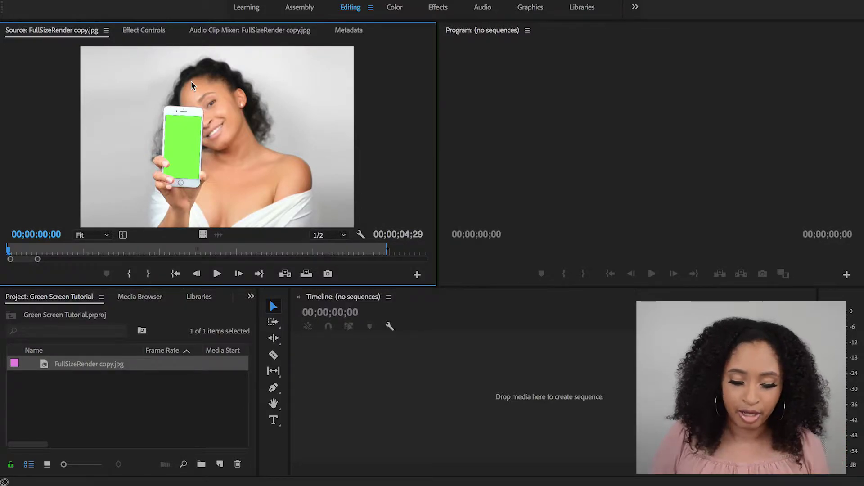
pyautogui.click(137, 365)
pyautogui.click(160, 367)
pyautogui.click(108, 364)
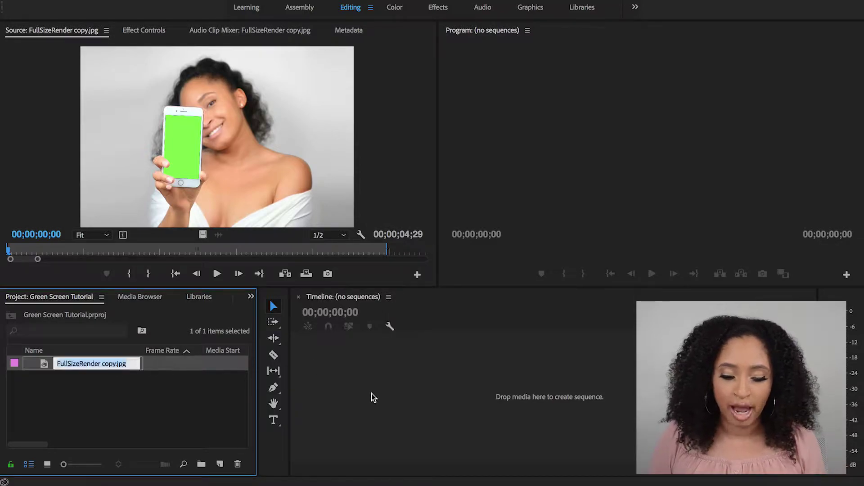
pyautogui.click(158, 390)
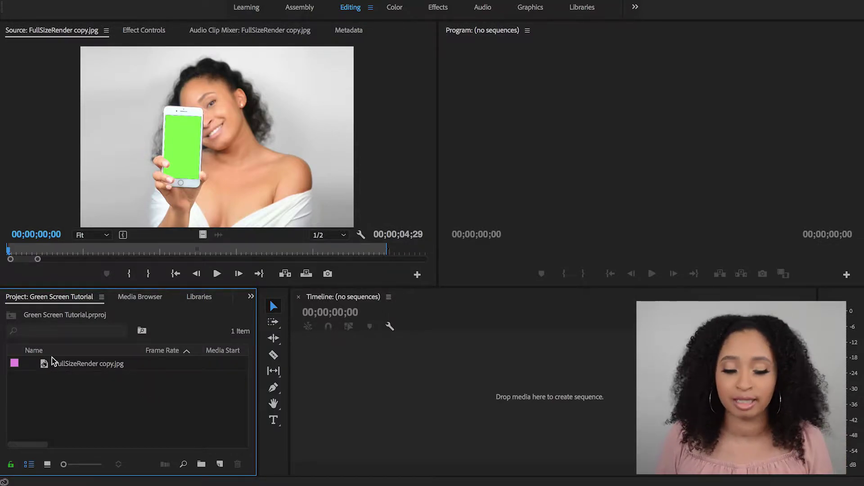
# Step: Create a FullSizeRender copy sequence from the photo and pick IMG_9733.mov to import
pyautogui.moveTo(44, 364); pyautogui.dragTo(327, 381)
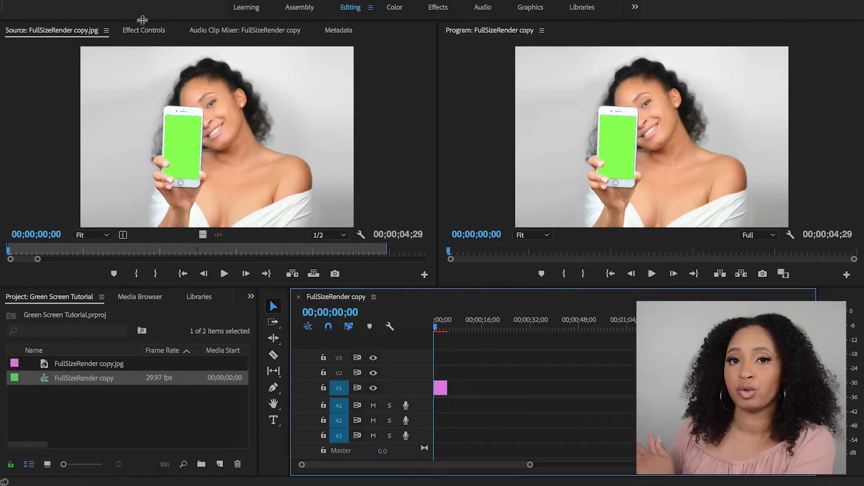
pyautogui.click(118, 0)
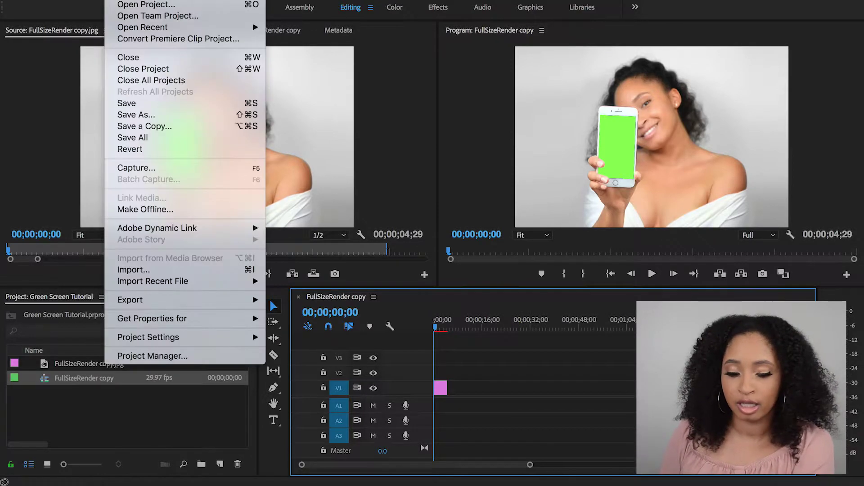
pyautogui.click(154, 270)
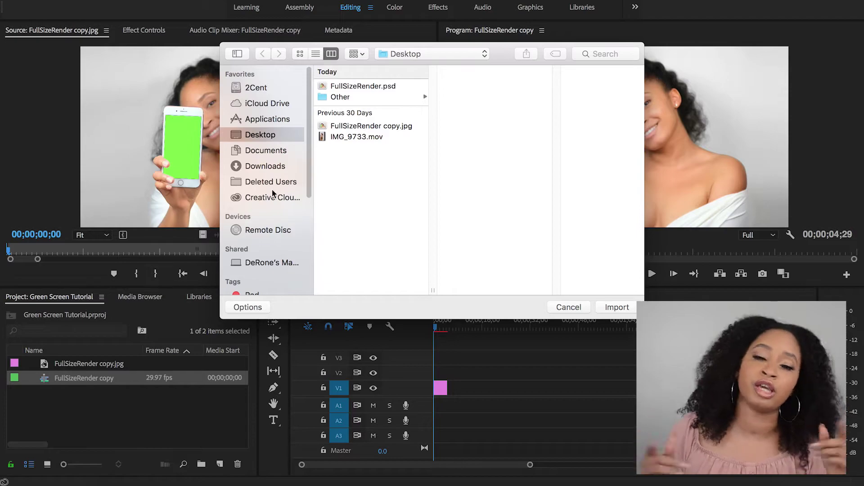
pyautogui.click(359, 138)
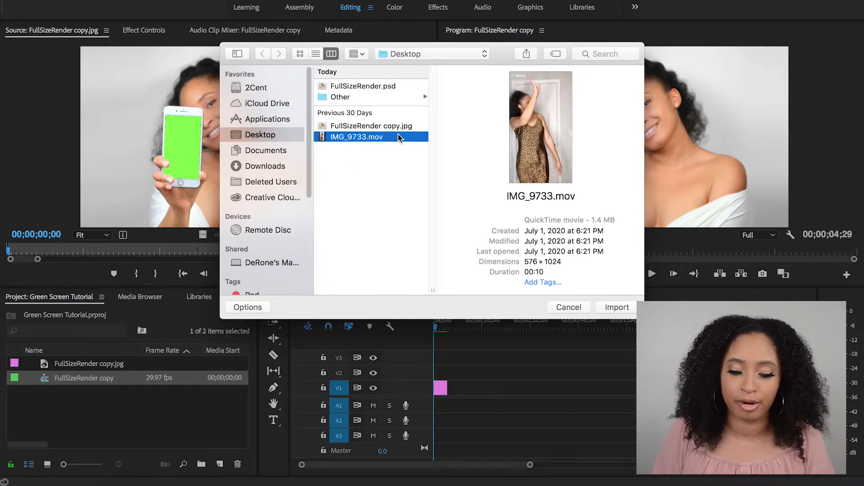
pyautogui.moveTo(514, 108)
# Step: Preview IMG_9733.mov, import it, and open it in the Source monitor
pyautogui.press('XF86AudioRaiseVolume')
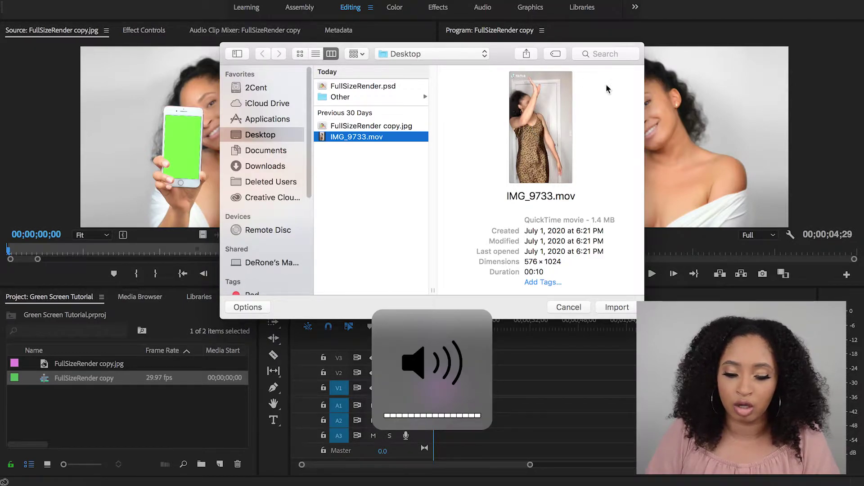
pyautogui.click(541, 127)
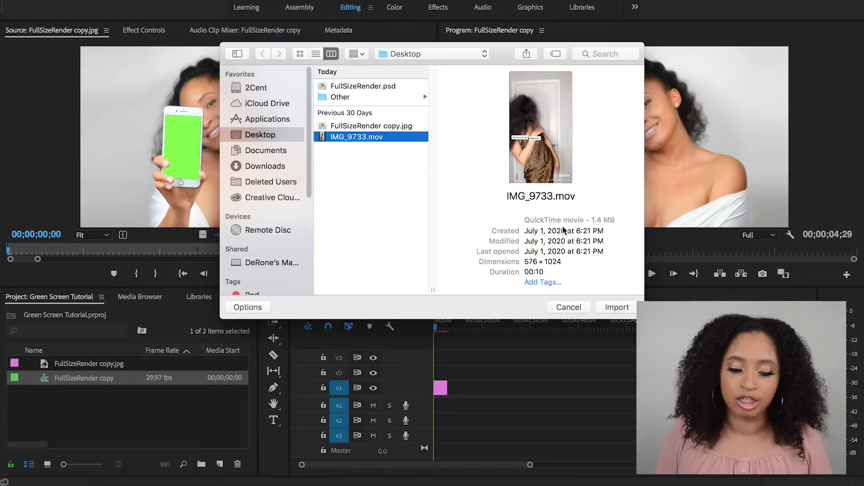
pyautogui.click(610, 306)
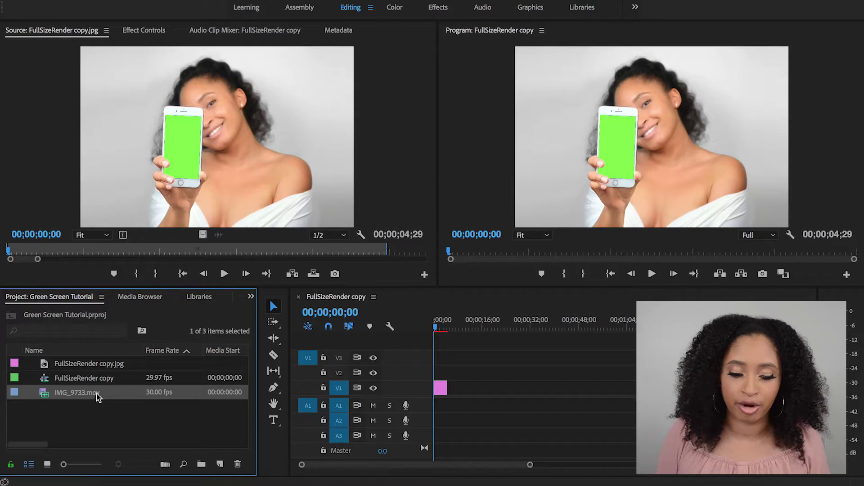
pyautogui.doubleClick(43, 394)
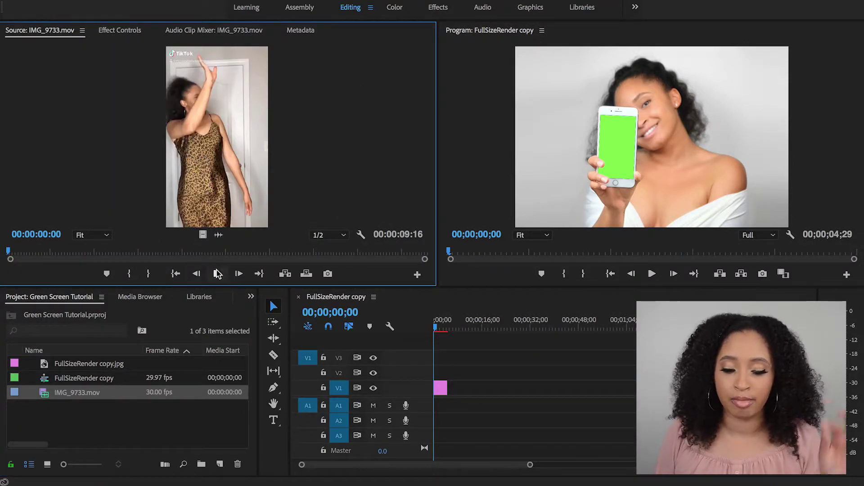
# Step: Play the dance video, then place IMG_9733.mov on V2 above the photo
pyautogui.click(217, 273)
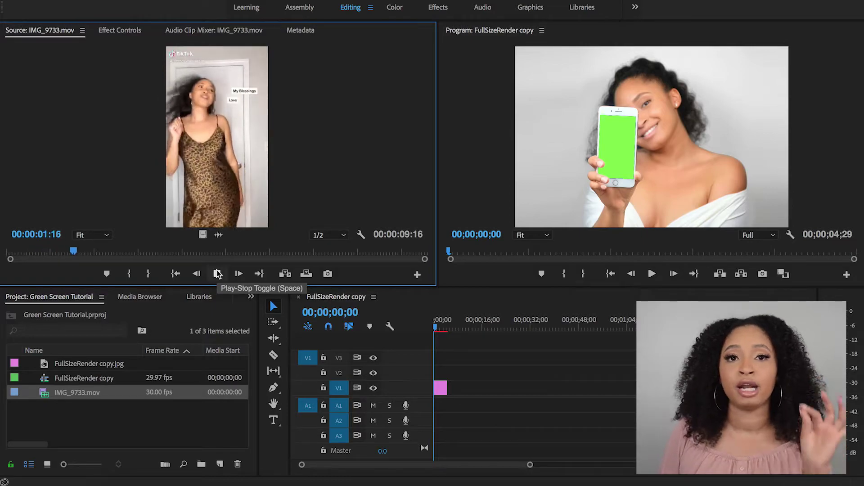
pyautogui.click(218, 274)
pyautogui.moveTo(65, 396); pyautogui.dragTo(433, 373)
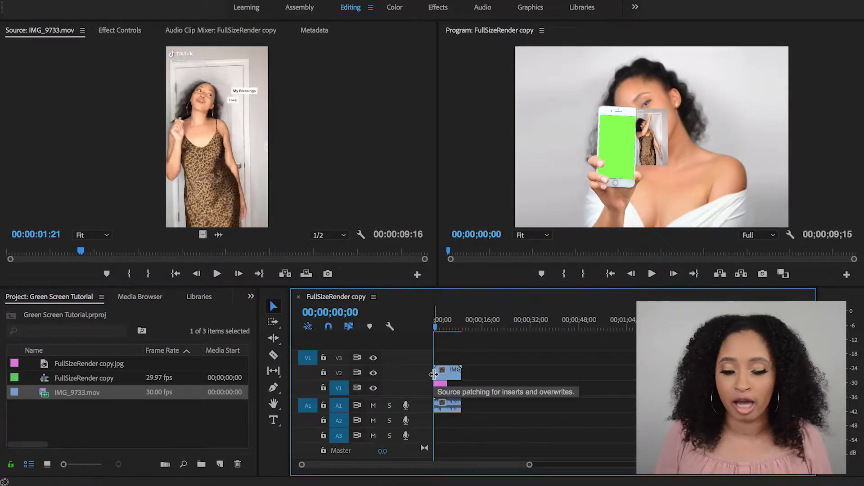
# Step: Extend the photo clip to end with the video and scrub to check the layers
pyautogui.moveTo(529, 466); pyautogui.dragTo(463, 469)
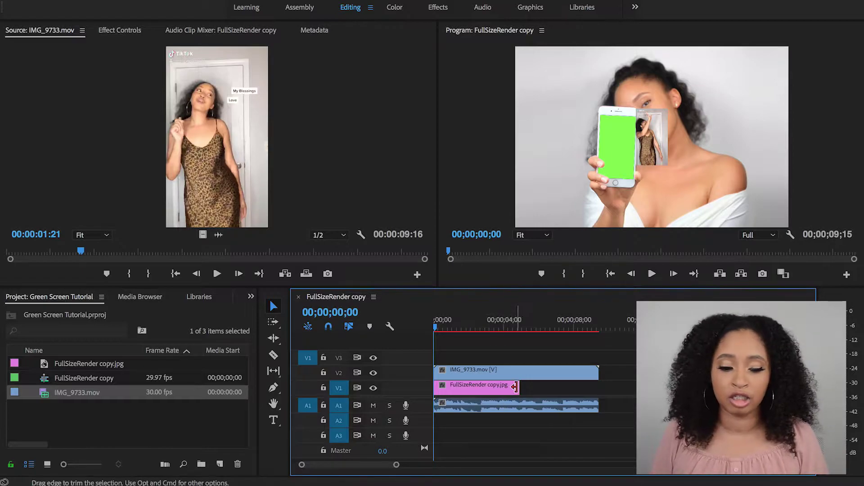
pyautogui.moveTo(516, 386); pyautogui.dragTo(596, 386)
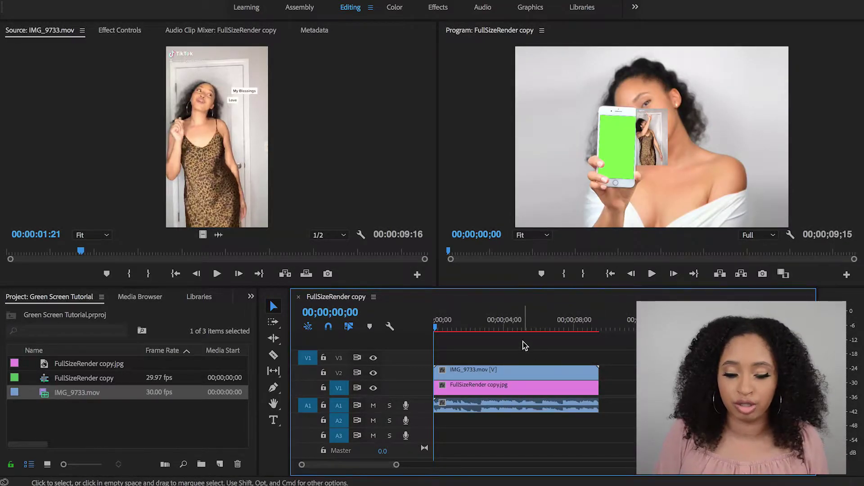
pyautogui.moveTo(437, 330)
pyautogui.mouseDown()
pyautogui.moveTo(471, 330)
pyautogui.moveTo(435, 330)
pyautogui.mouseUp()
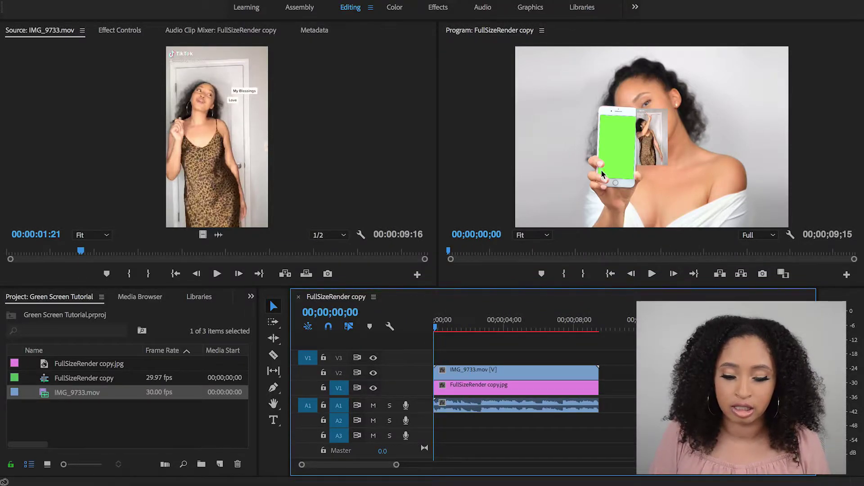
pyautogui.click(655, 127)
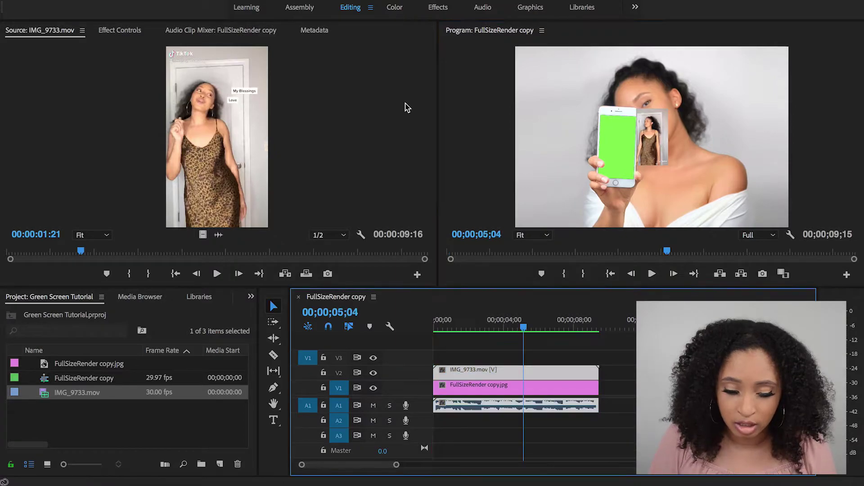
# Step: Select IMG_9733.mov on V2 and show its Motion settings in Effect Controls
pyautogui.click(120, 30)
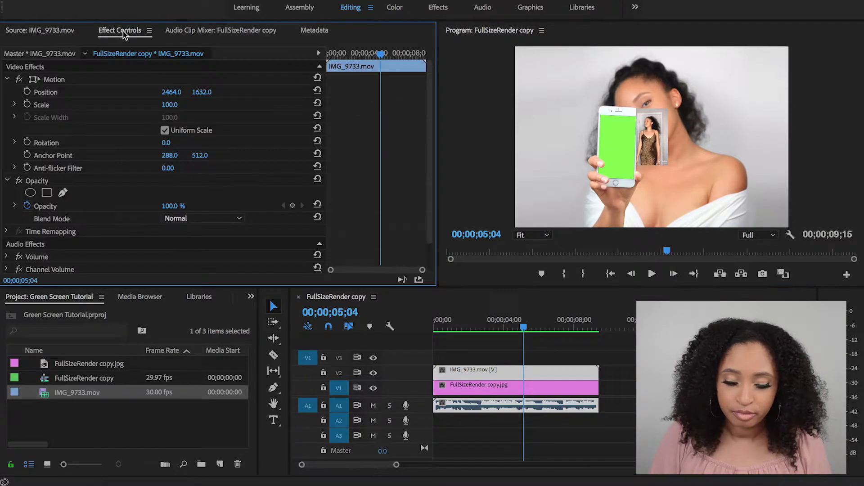
pyautogui.click(605, 367)
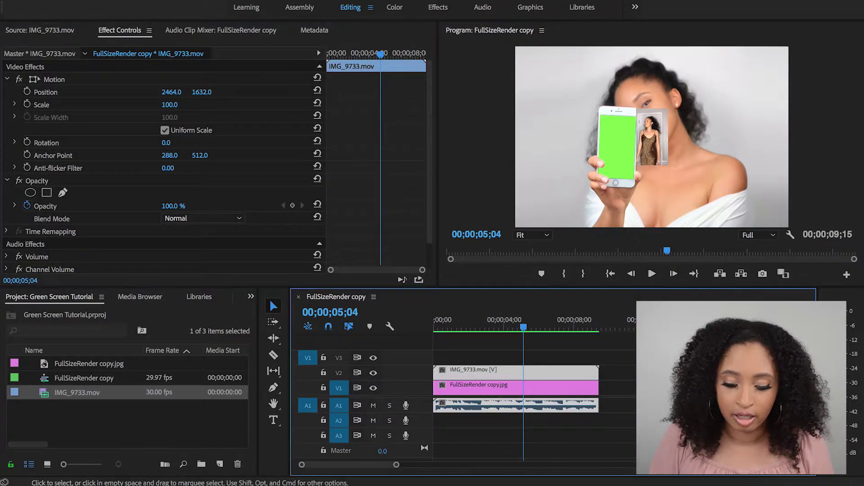
pyautogui.click(574, 374)
pyautogui.rightClick(572, 372)
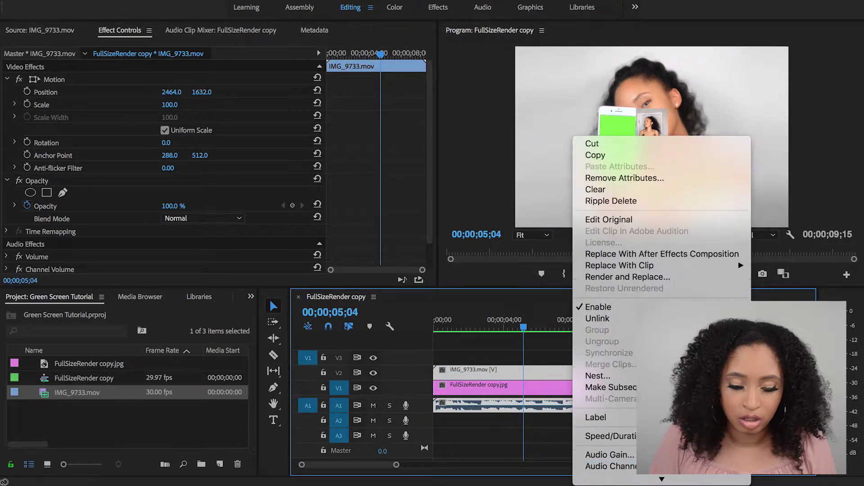
pyautogui.click(466, 188)
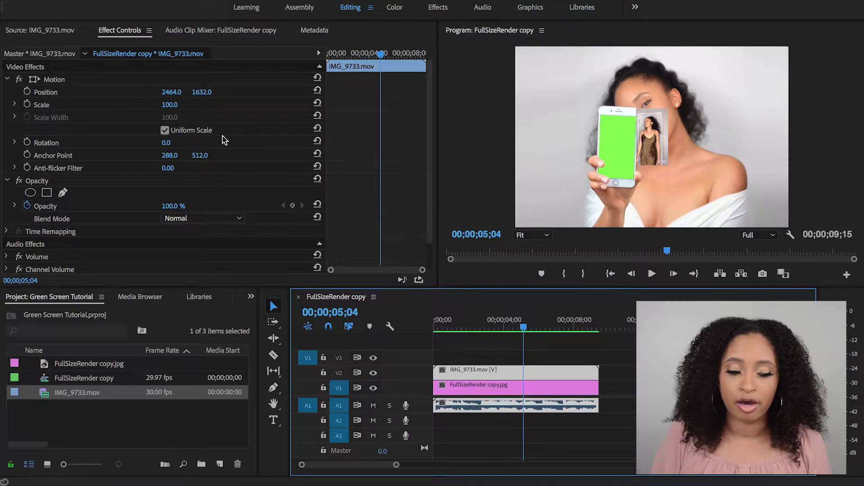
pyautogui.click(168, 92)
# Step: Fit the dance video to the phone: scale 111, position 1836/1815, rotation 2°, then hide V2
pyautogui.moveTo(168, 92); pyautogui.dragTo(0, 92)
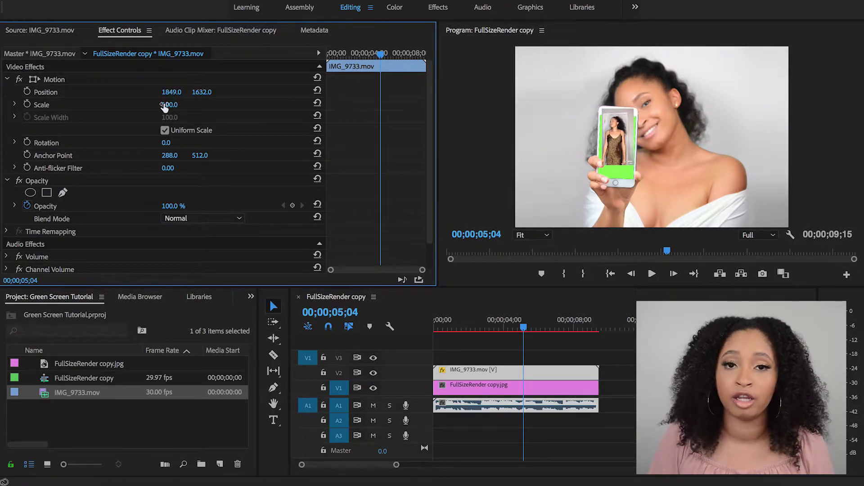
pyautogui.moveTo(170, 104)
pyautogui.mouseDown()
pyautogui.moveTo(186, 105)
pyautogui.moveTo(173, 105)
pyautogui.mouseUp()
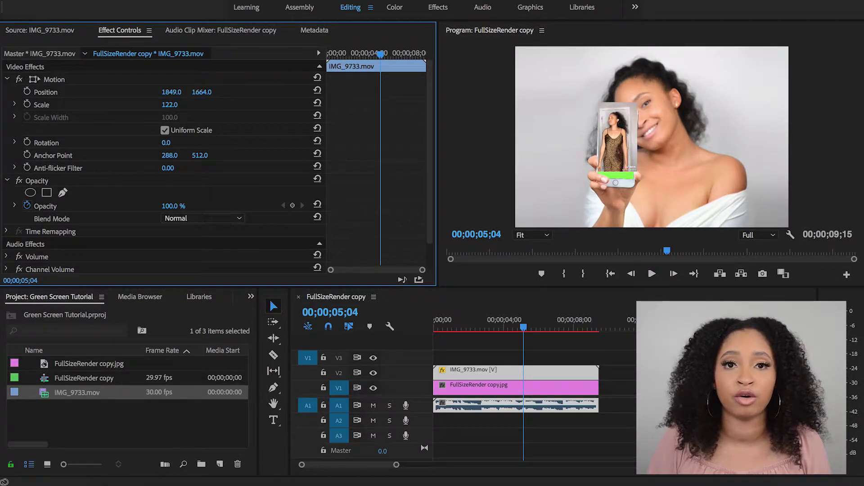
pyautogui.moveTo(202, 92); pyautogui.dragTo(238, 92)
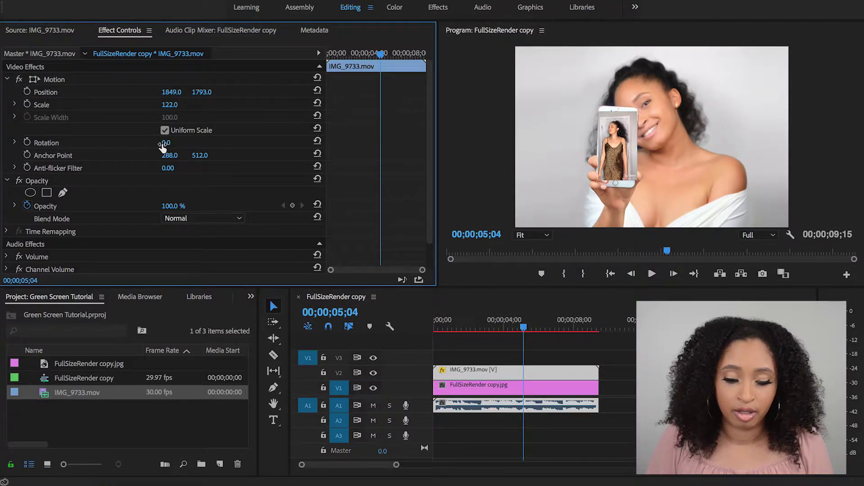
pyautogui.moveTo(170, 142); pyautogui.dragTo(165, 143)
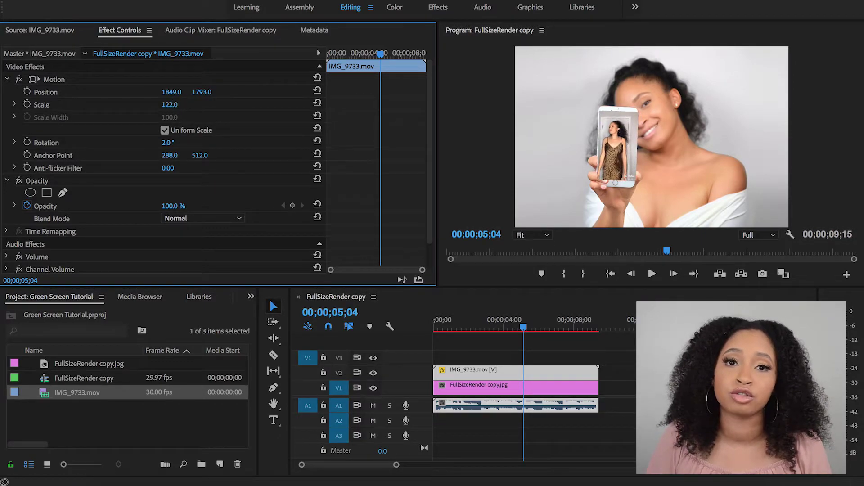
pyautogui.moveTo(170, 105); pyautogui.dragTo(164, 105)
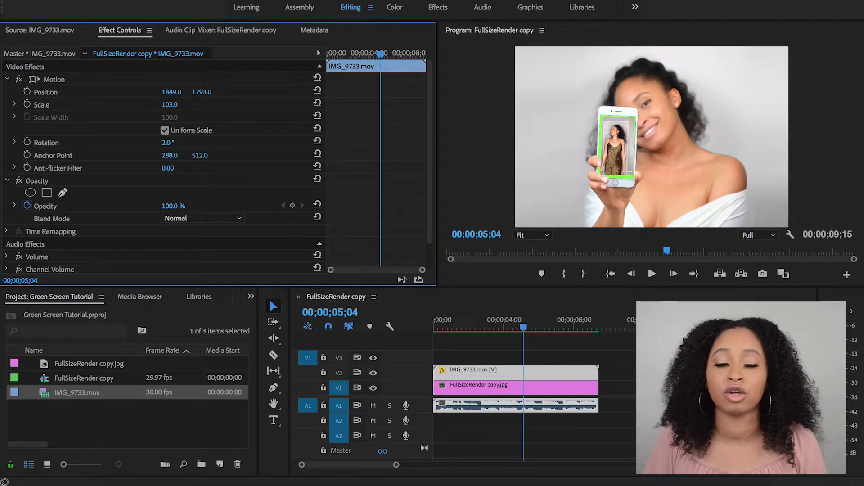
pyautogui.moveTo(164, 105); pyautogui.dragTo(168, 105)
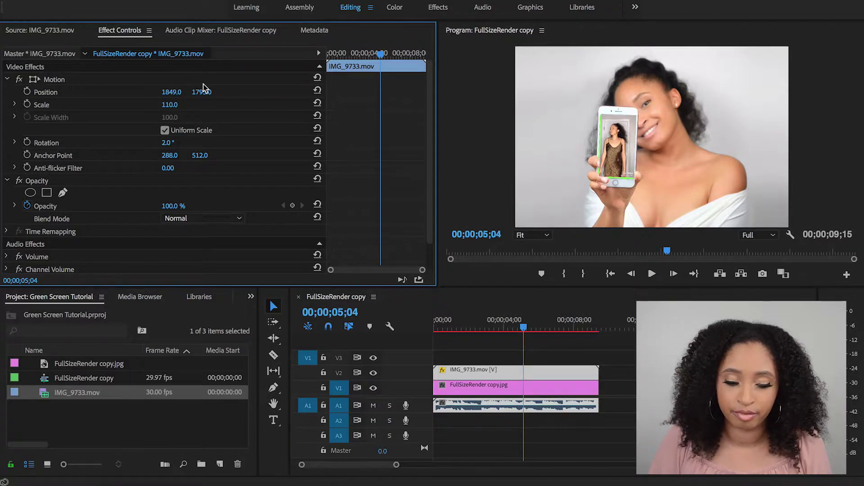
pyautogui.moveTo(202, 91); pyautogui.dragTo(203, 92)
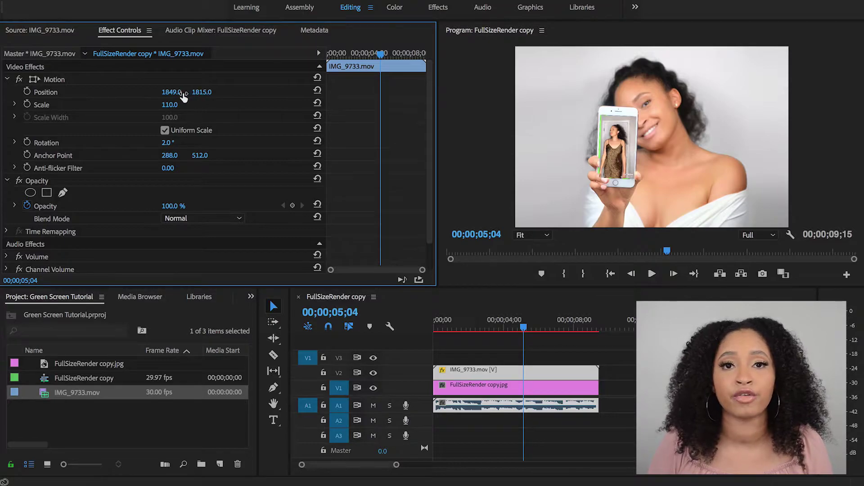
pyautogui.moveTo(172, 91); pyautogui.dragTo(165, 92)
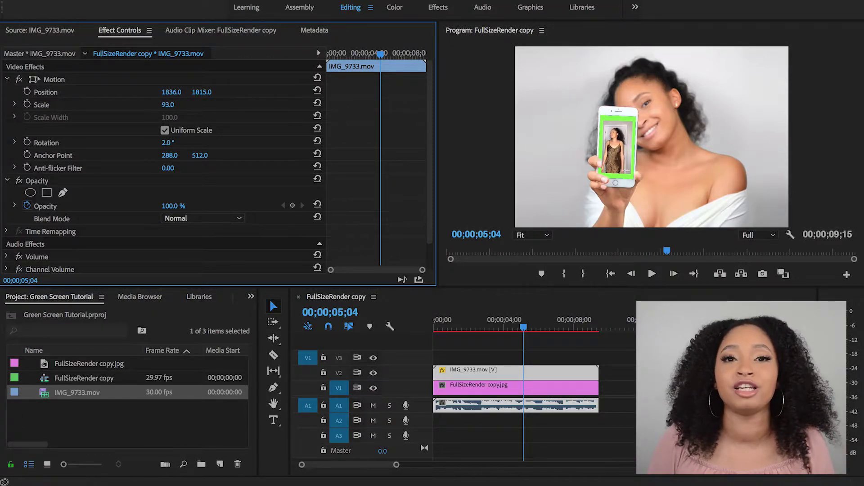
pyautogui.moveTo(168, 104); pyautogui.dragTo(171, 105)
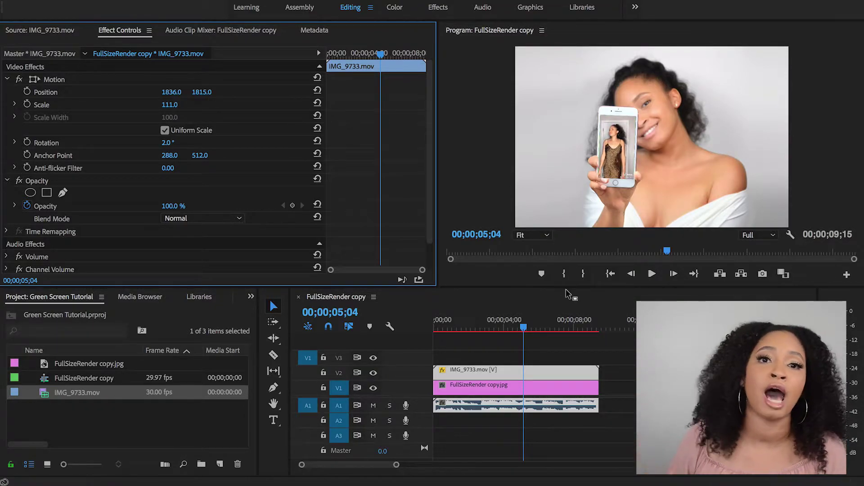
pyautogui.click(373, 373)
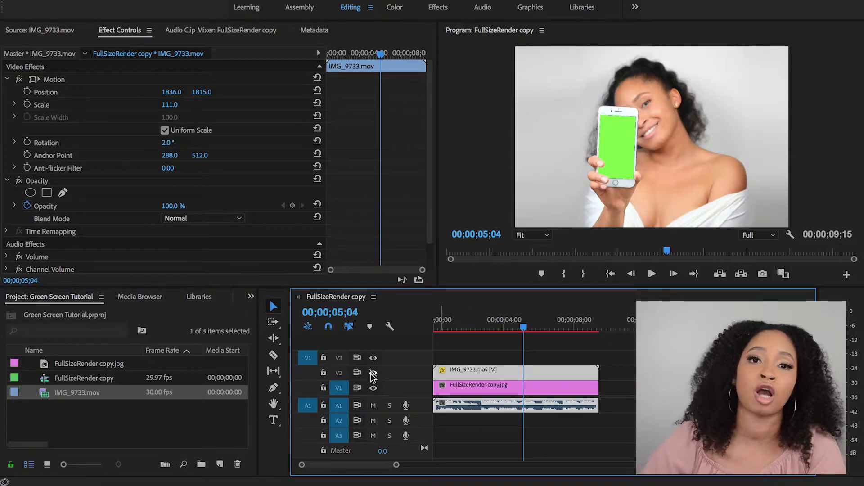
# Step: Select the phone photo clip and bring up the Effects panel
pyautogui.click(627, 386)
pyautogui.click(557, 387)
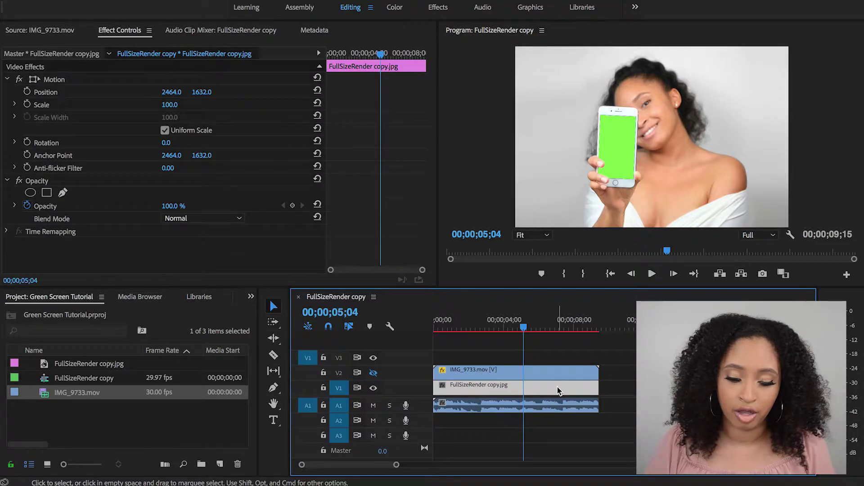
pyautogui.click(252, 296)
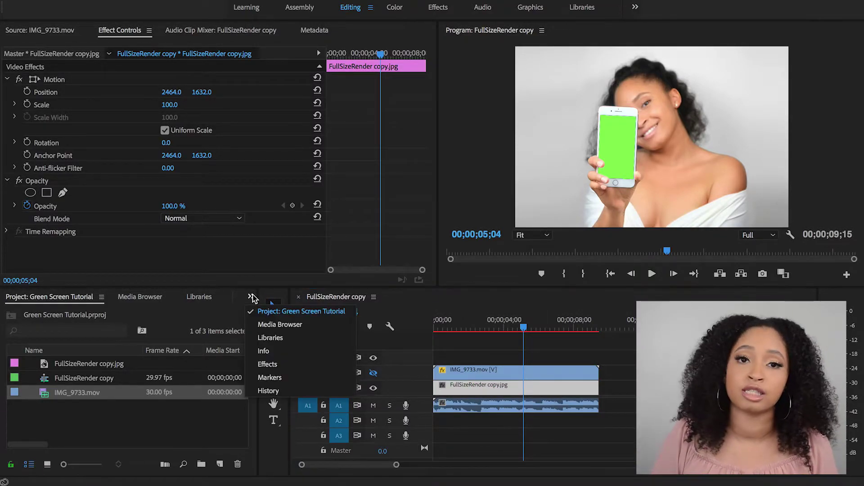
pyautogui.click(270, 365)
# Step: Search effects for 'key' and apply Ultra Key to the photo clip
pyautogui.click(88, 313)
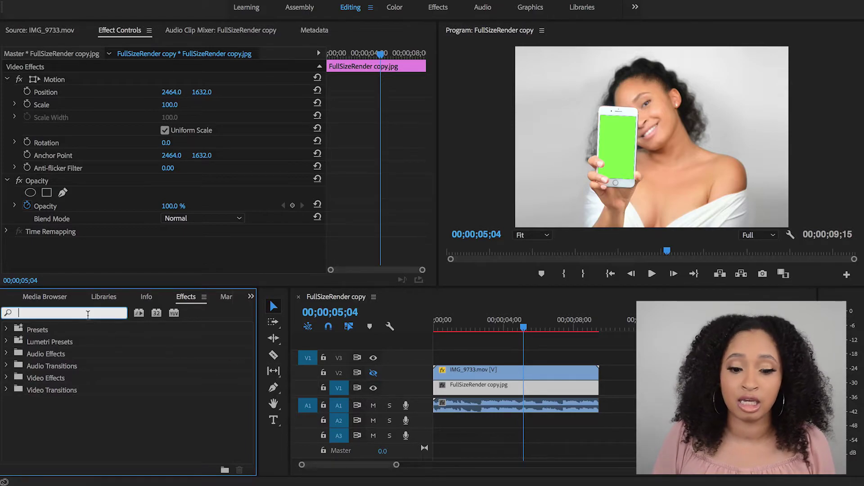
pyautogui.write('key')
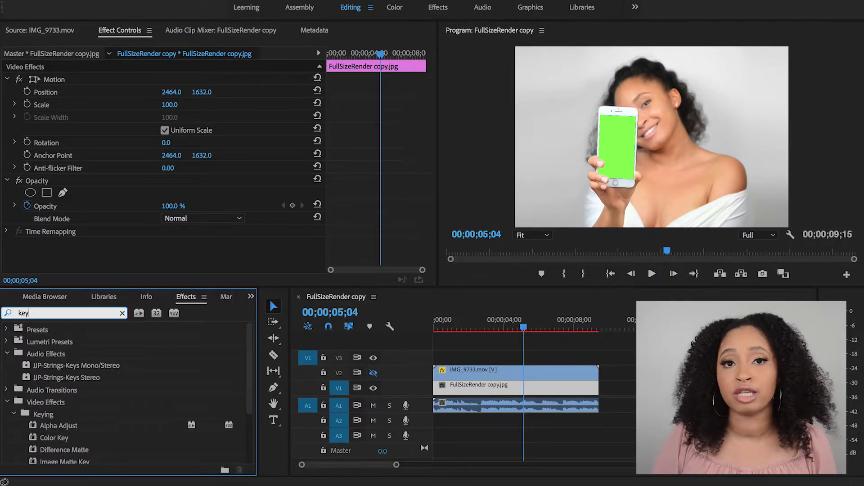
pyautogui.scroll(-3, 102, 442)
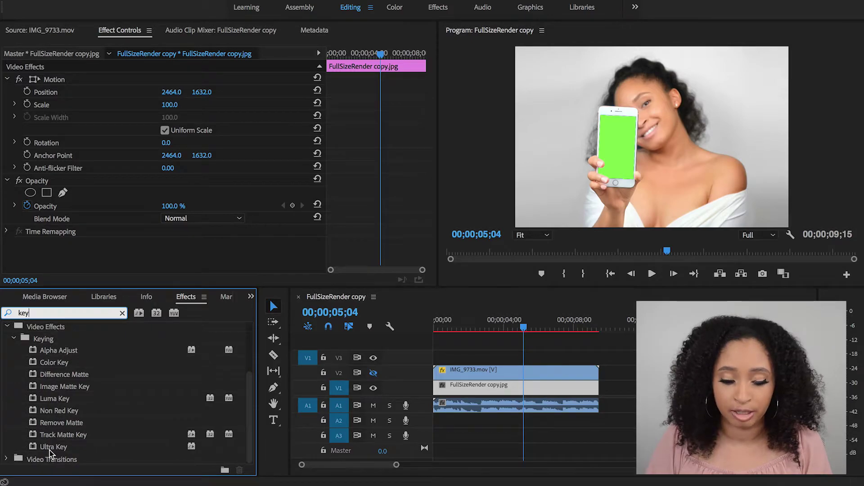
pyautogui.click(49, 448)
pyautogui.moveTo(48, 452); pyautogui.dragTo(473, 392)
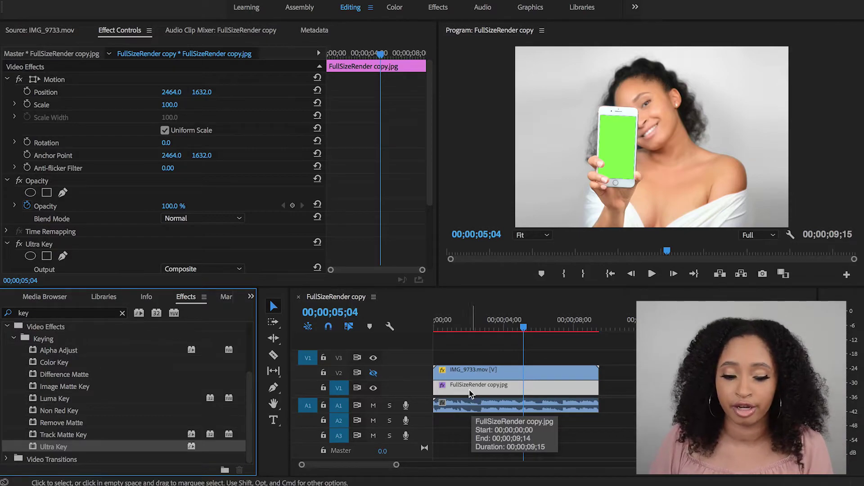
# Step: Set Ultra Key's Key Color to the phone's green and turn V2 output back on
pyautogui.click(374, 373)
pyautogui.moveTo(428, 189); pyautogui.dragTo(430, 267)
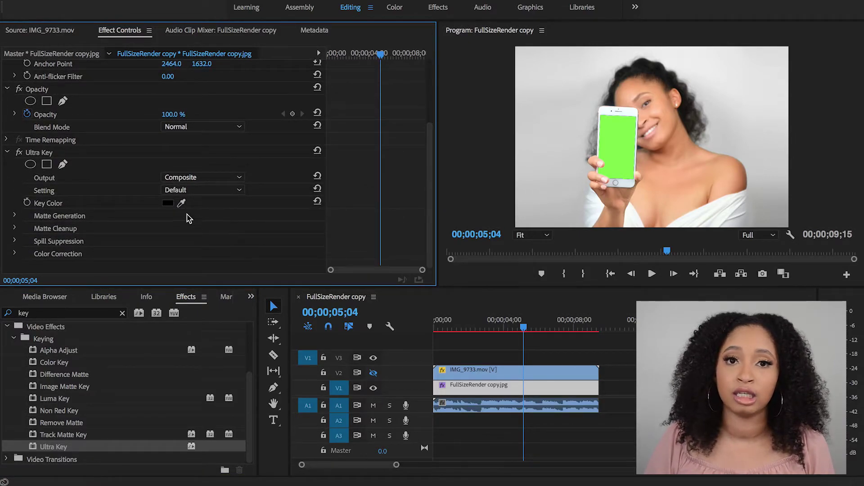
pyautogui.moveTo(183, 201); pyautogui.dragTo(611, 140)
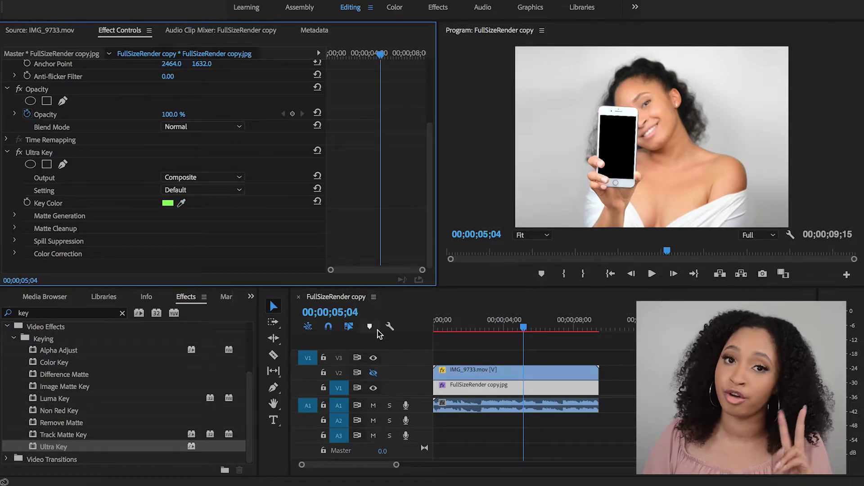
pyautogui.click(374, 374)
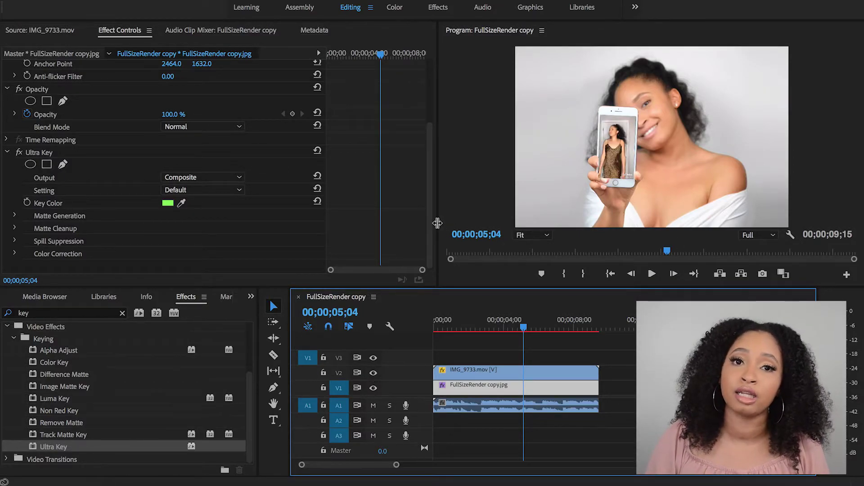
# Step: Enlarge the Program monitor and move the photo clip to the track above the dance video
pyautogui.moveTo(437, 223); pyautogui.dragTo(288, 224)
pyautogui.moveTo(375, 287); pyautogui.dragTo(375, 331)
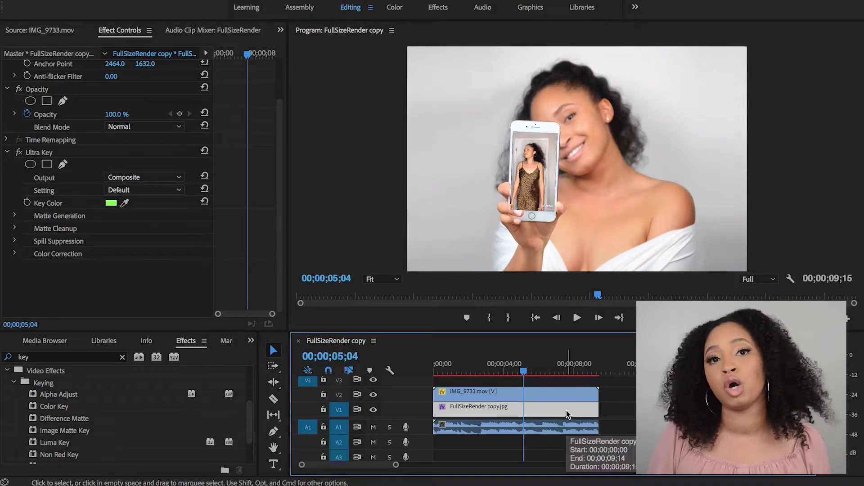
pyautogui.moveTo(523, 414); pyautogui.dragTo(523, 381)
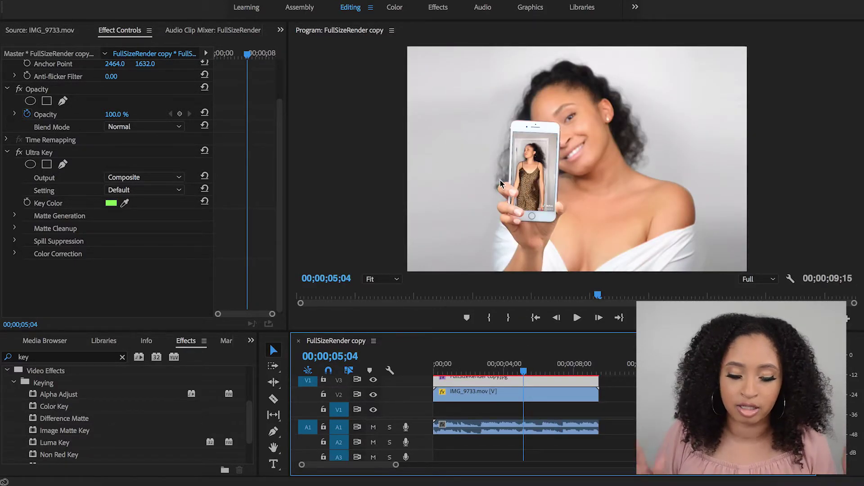
pyautogui.moveTo(452, 386); pyautogui.dragTo(451, 408)
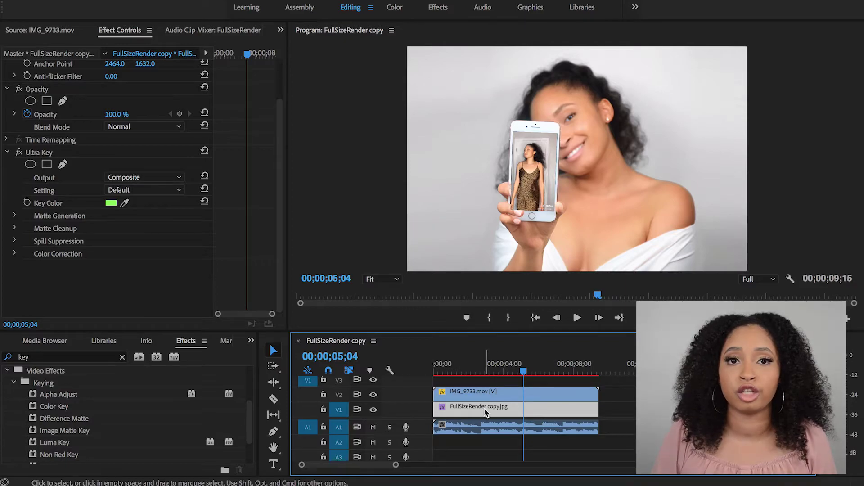
pyautogui.moveTo(485, 415); pyautogui.dragTo(485, 380)
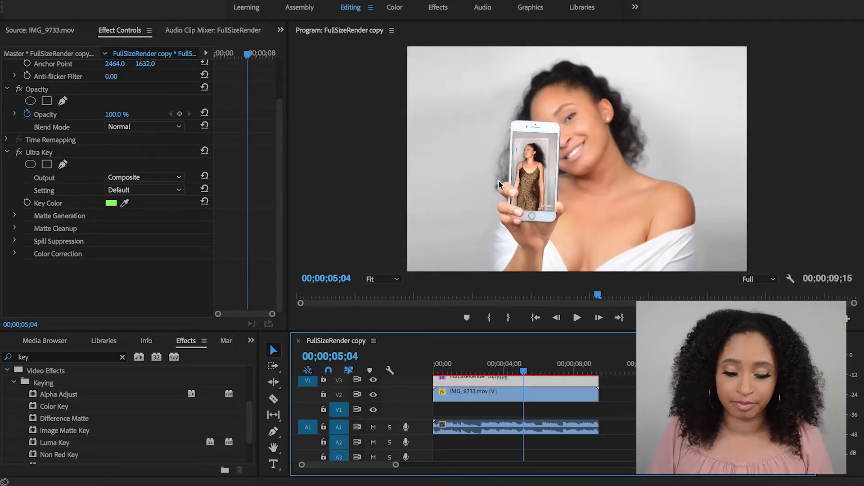
# Step: Play the composite from the sequence start to check the dance inside the phone
pyautogui.click(540, 320)
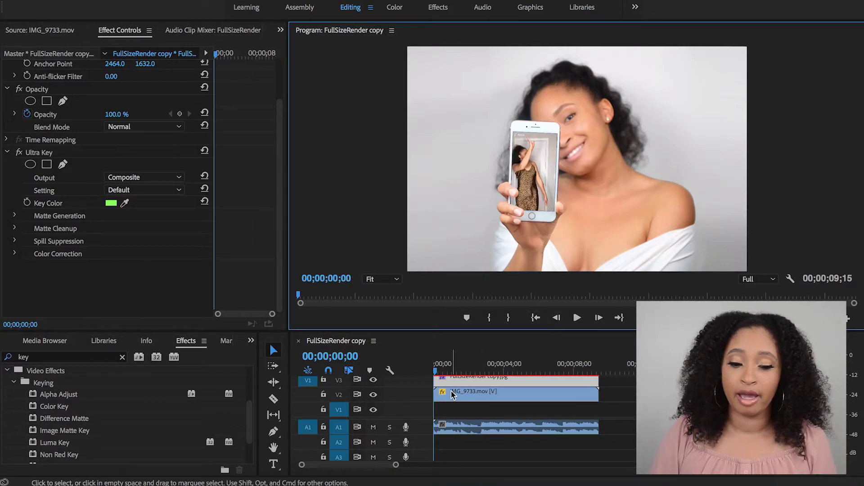
pyautogui.scroll(1, 453, 396)
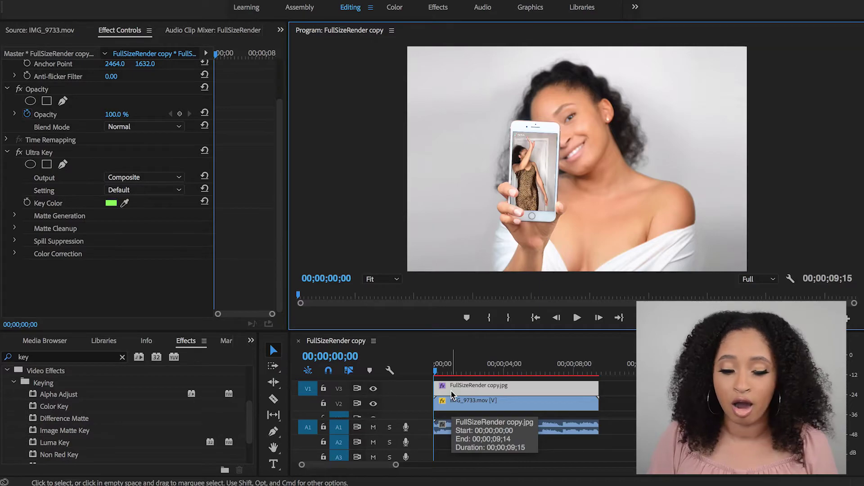
pyautogui.press('space')
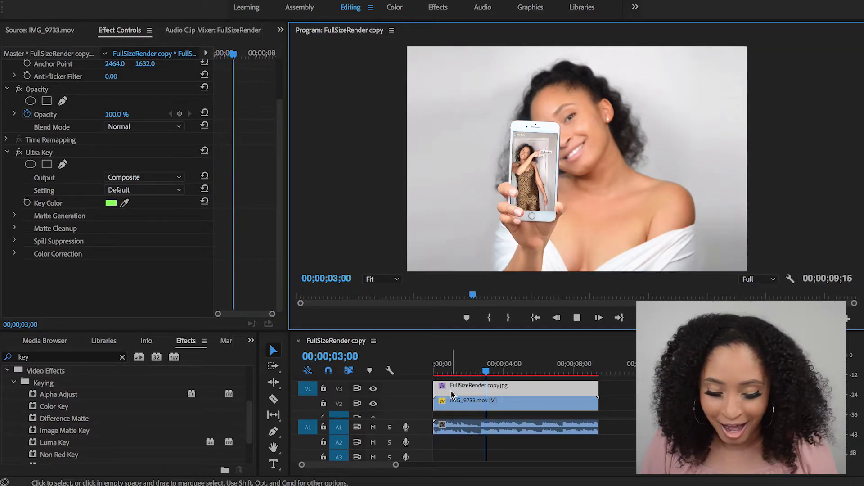
pyautogui.press('space')
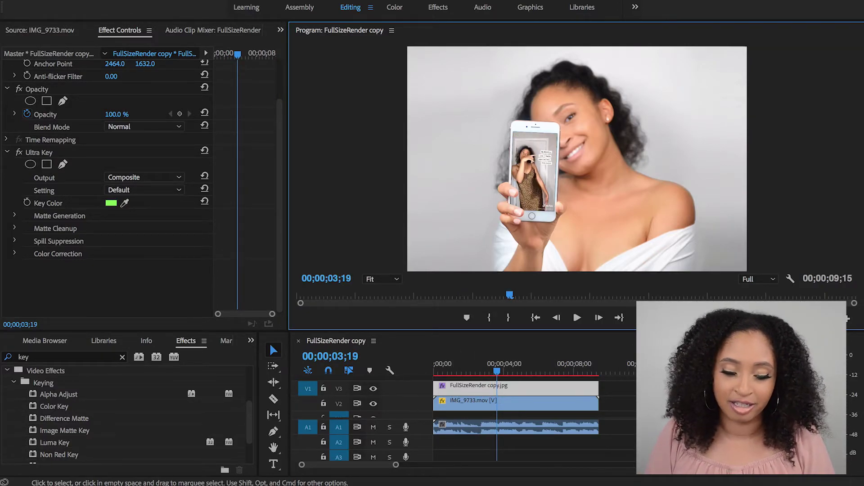
# Step: Select all clips, render the sequence In to Out, and play back the rendered result
pyautogui.click(666, 405)
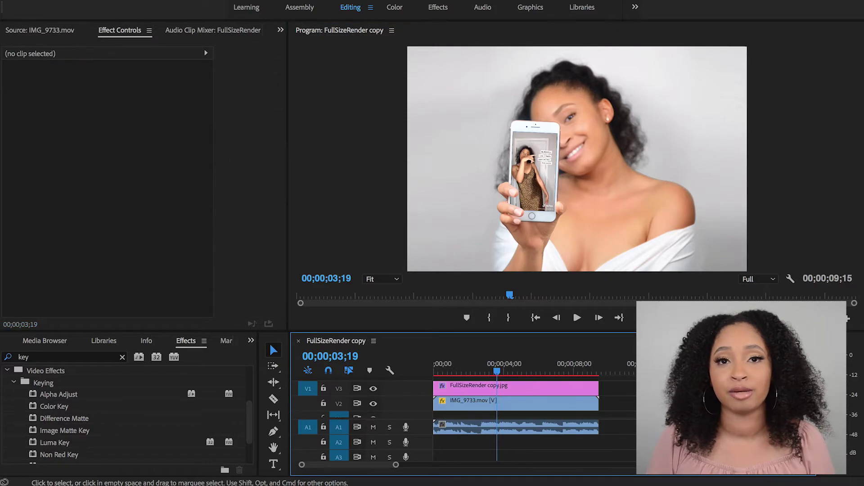
pyautogui.press('super+a')
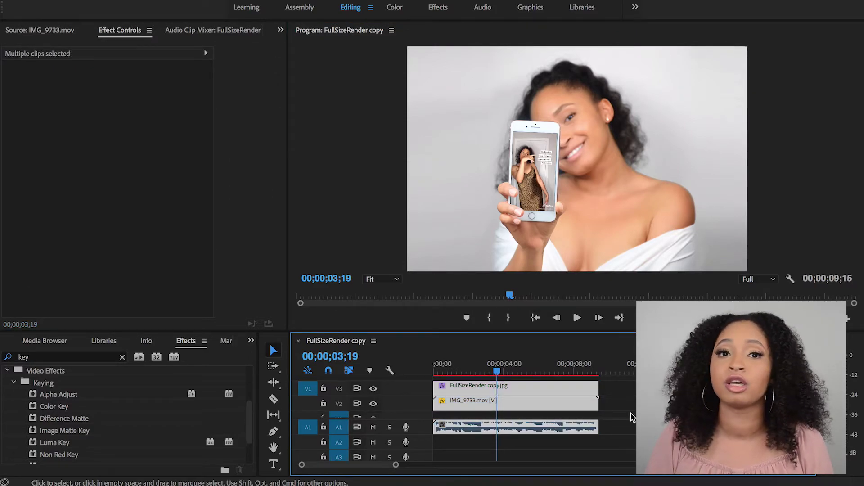
pyautogui.click(198, 0)
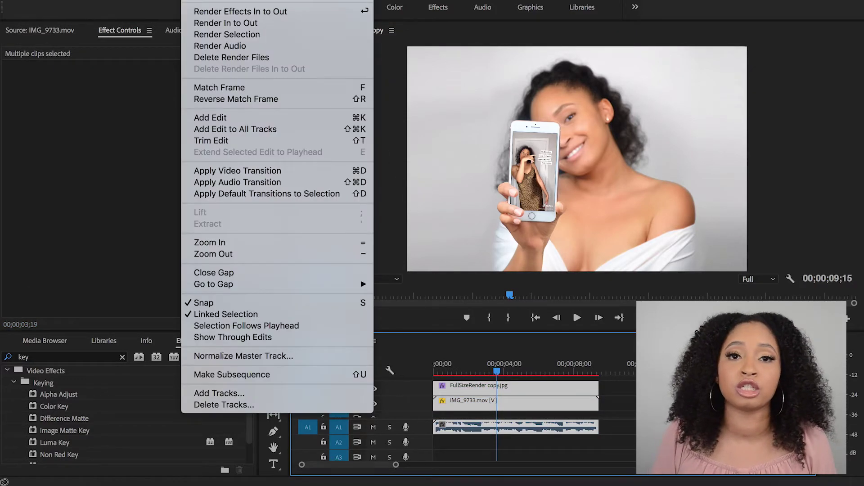
pyautogui.click(207, 23)
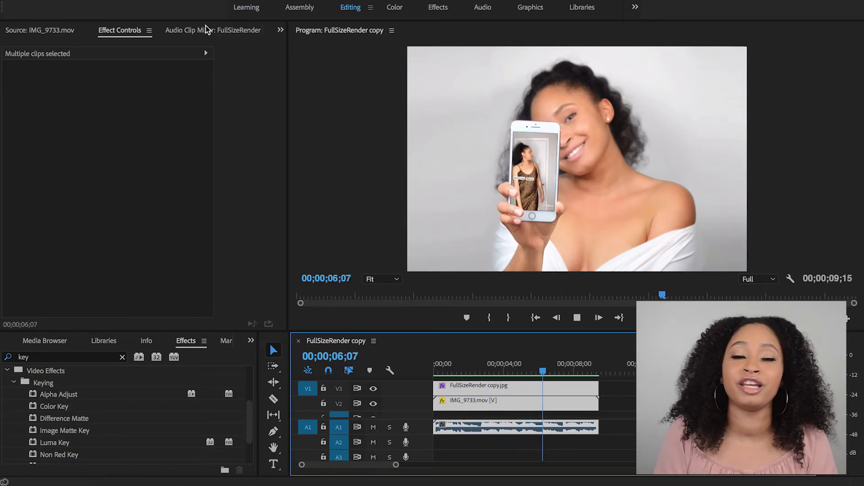
pyautogui.press('space')
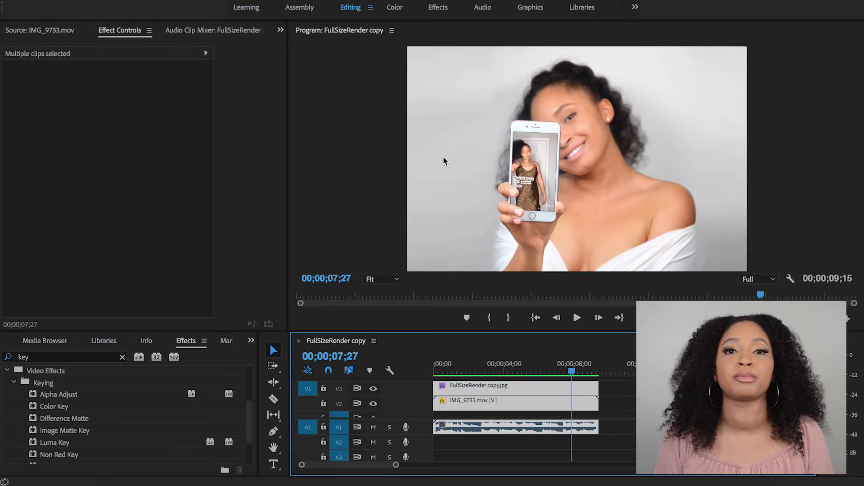
pyautogui.click(118, 0)
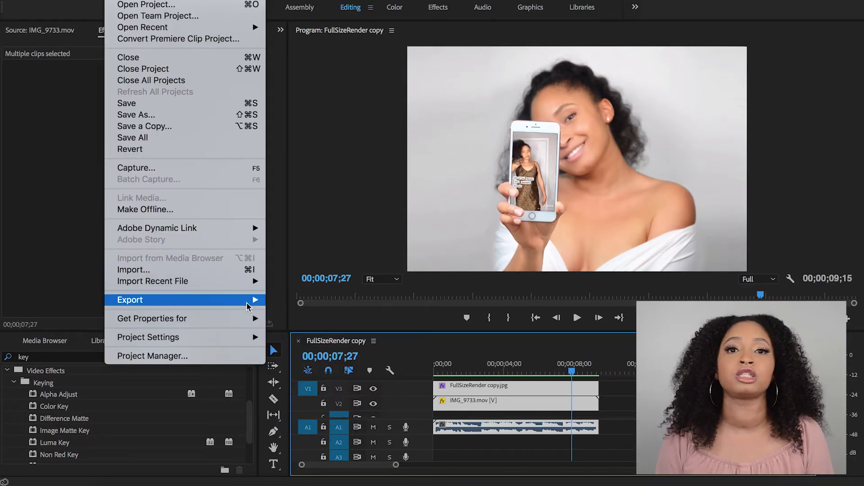
# Step: Open the Export Media settings and keep H.264 as the format
pyautogui.moveTo(247, 306)
pyautogui.click(303, 300)
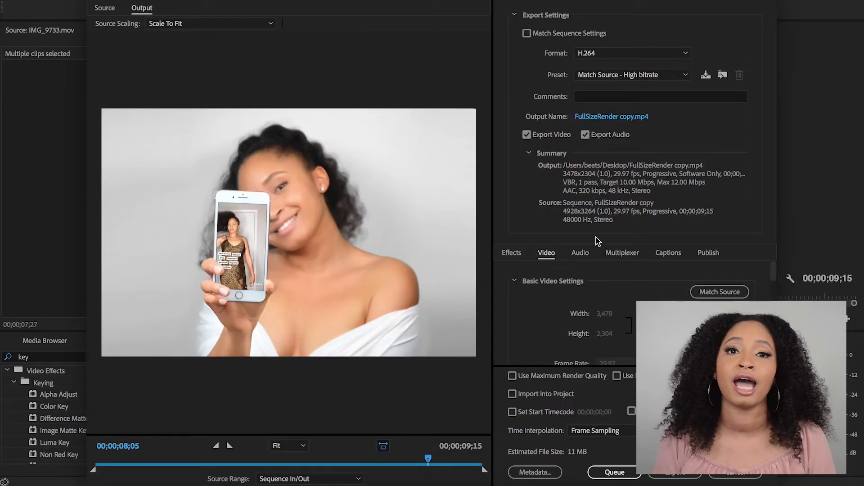
pyautogui.click(685, 53)
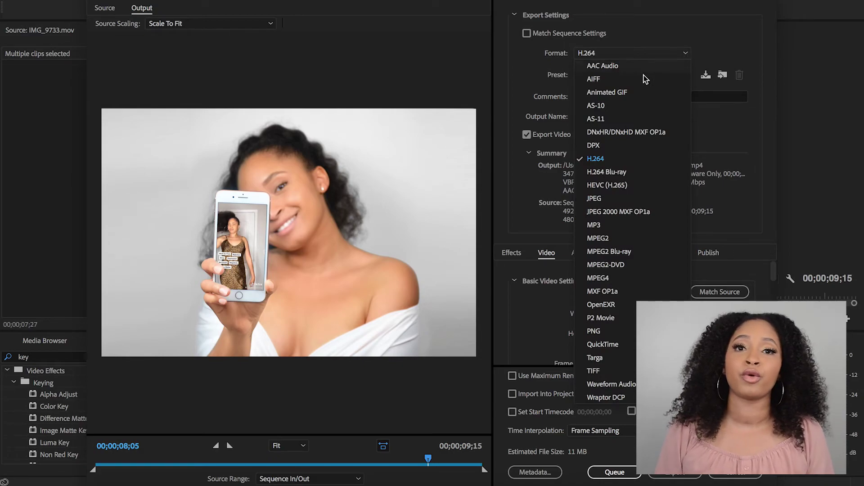
pyautogui.click(591, 160)
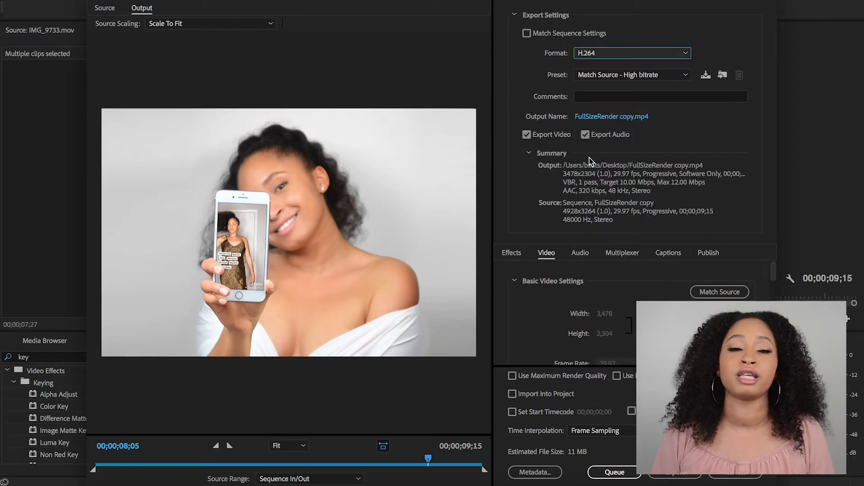
# Step: Name the output How-to-Green-Screen-Adobe-Premiere-Pro-Tutorial.mp4 and match video settings to source
pyautogui.click(585, 117)
pyautogui.write('Green')
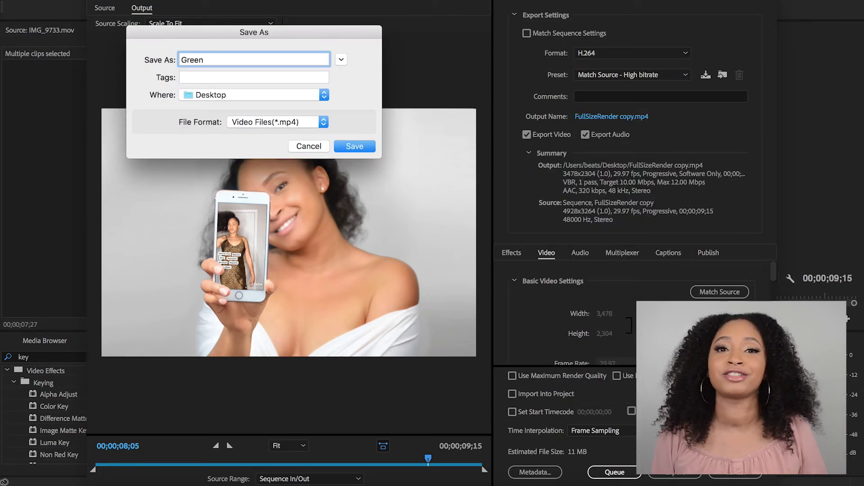
pyautogui.write('-ScreenTutorial')
pyautogui.click(206, 60)
pyautogui.write('-')
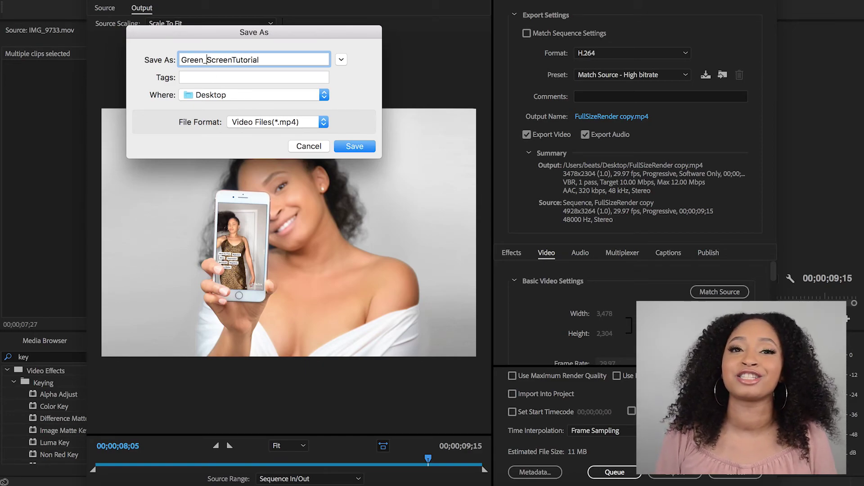
pyautogui.click(182, 59)
pyautogui.write('How-to')
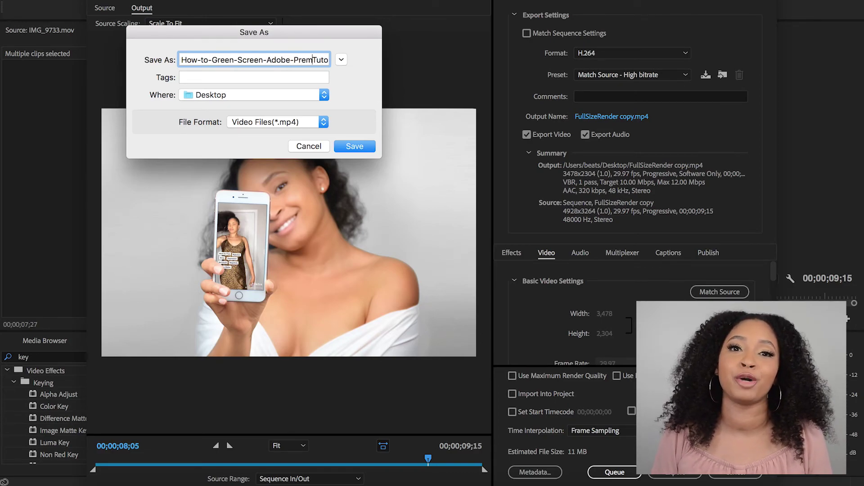
pyautogui.write('-Pro-')
pyautogui.click(324, 122)
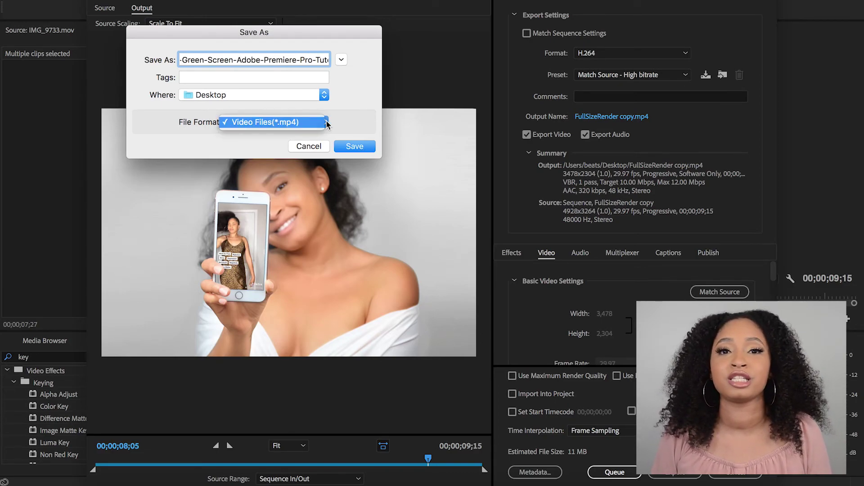
pyautogui.click(279, 122)
pyautogui.click(355, 146)
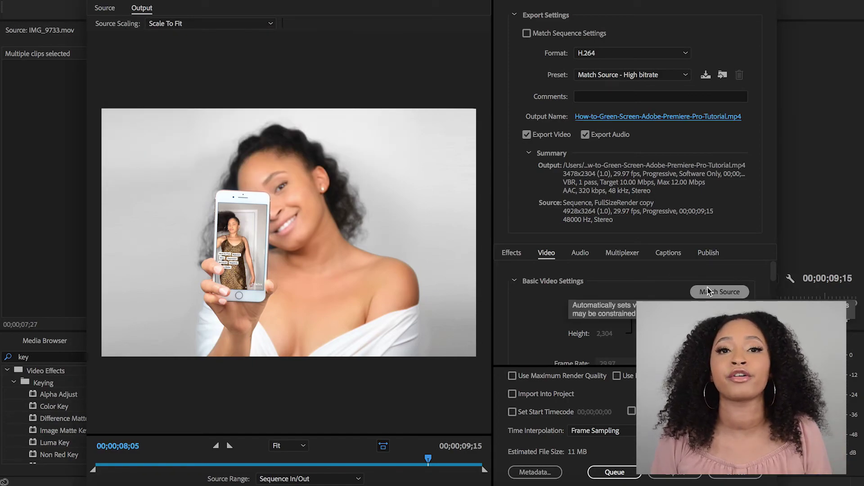
pyautogui.click(708, 293)
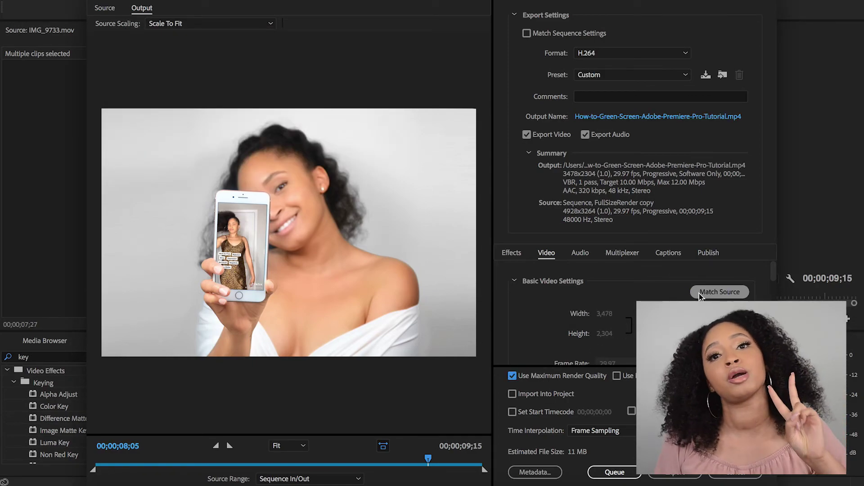
# Step: Export the MP4 and play How-to-Green-Screen…Tutorial.mp4 from the Desktop in QuickTime Player
pyautogui.click(675, 472)
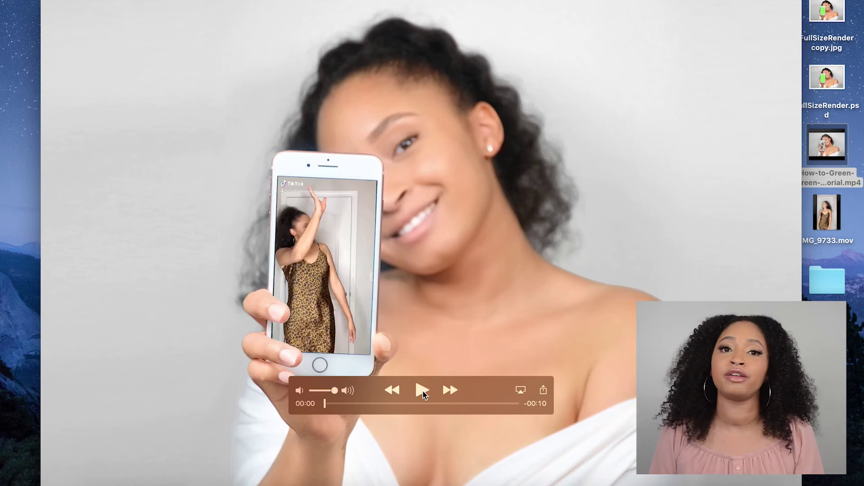
pyautogui.click(423, 391)
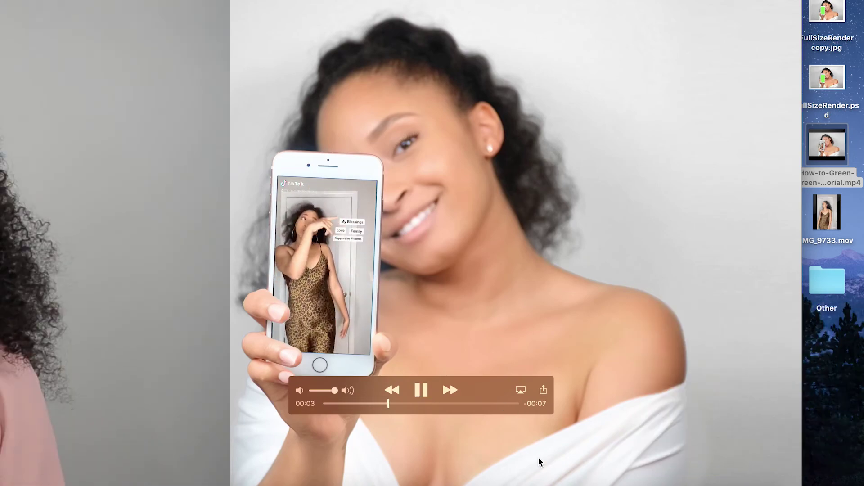